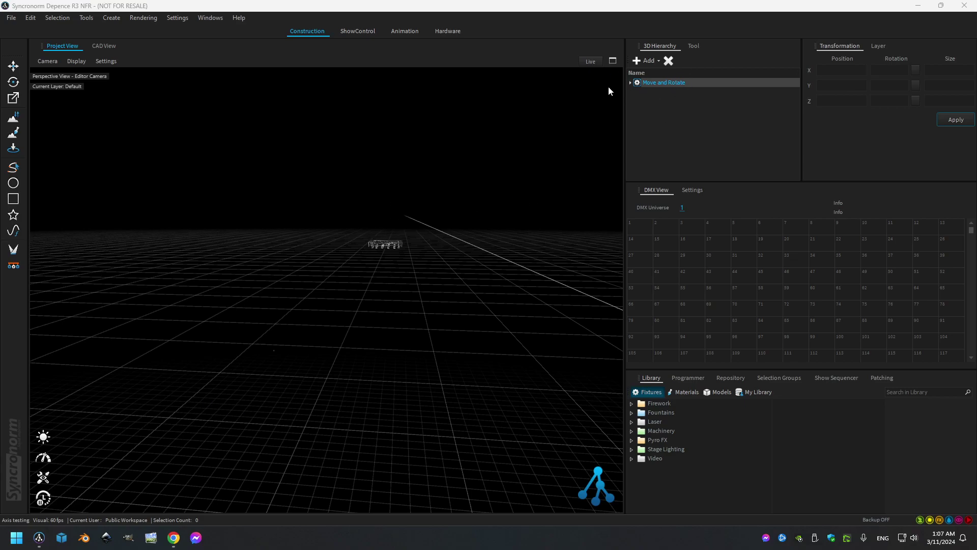
Step: Select the Move and Rotate rig and set its X, Y and Z position to 0 cm
left_click(649, 127)
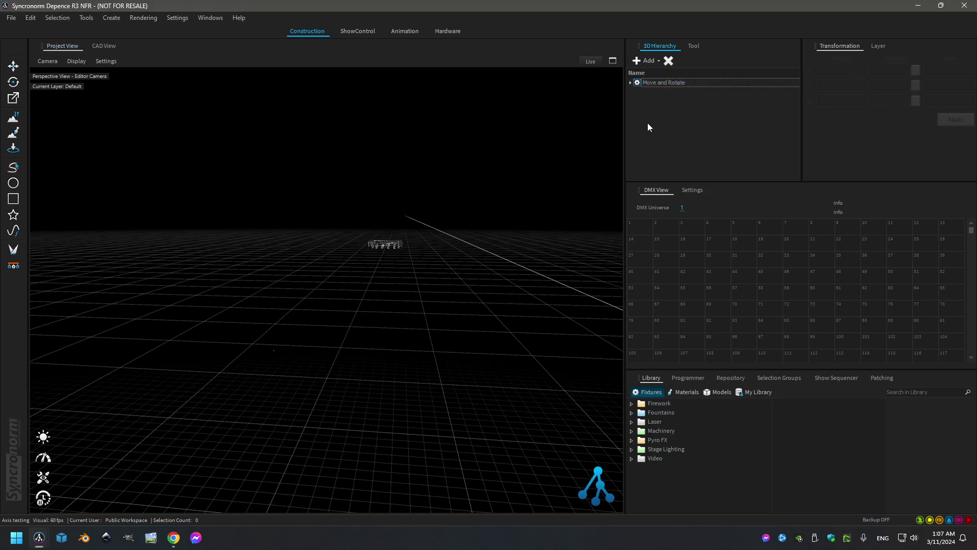
left_click(651, 84)
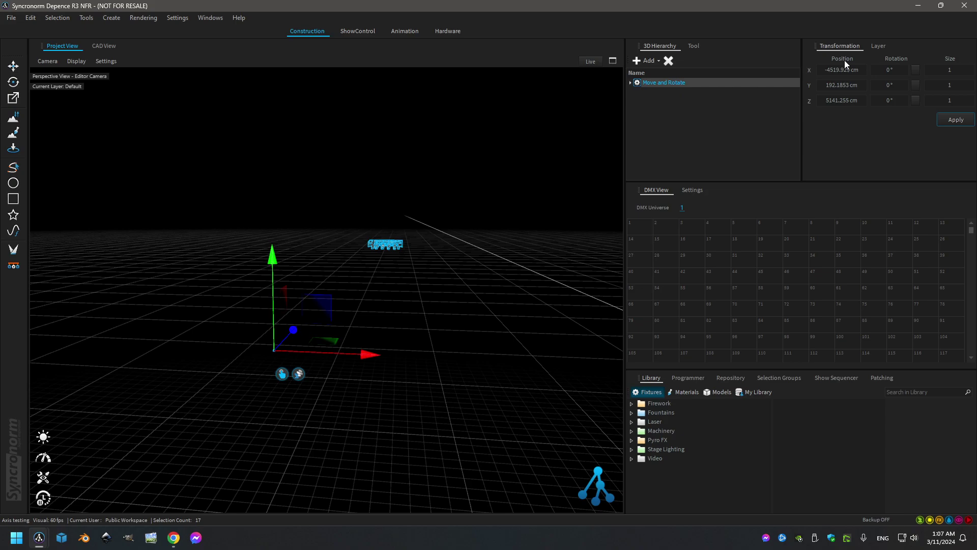
key("Tab")
Step: Apply the zeroed position, frame the truss, and pick the rig's Rot Y channel in the Programmer
left_click(948, 122)
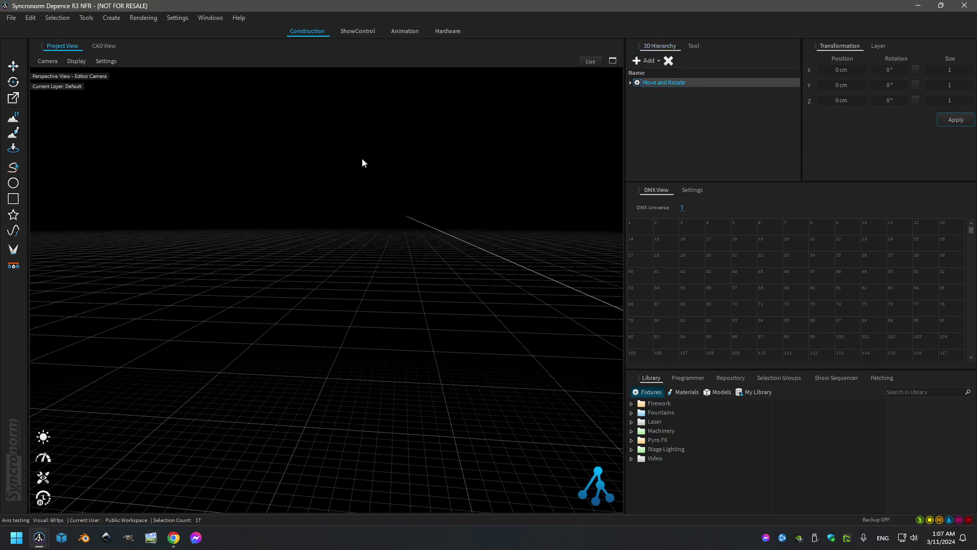
key("f")
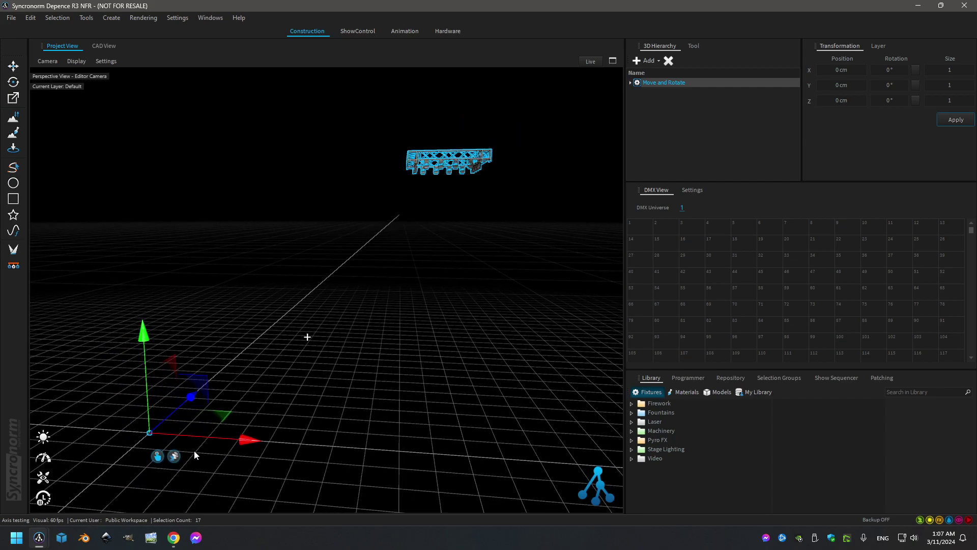
left_click(689, 378)
left_click(919, 437)
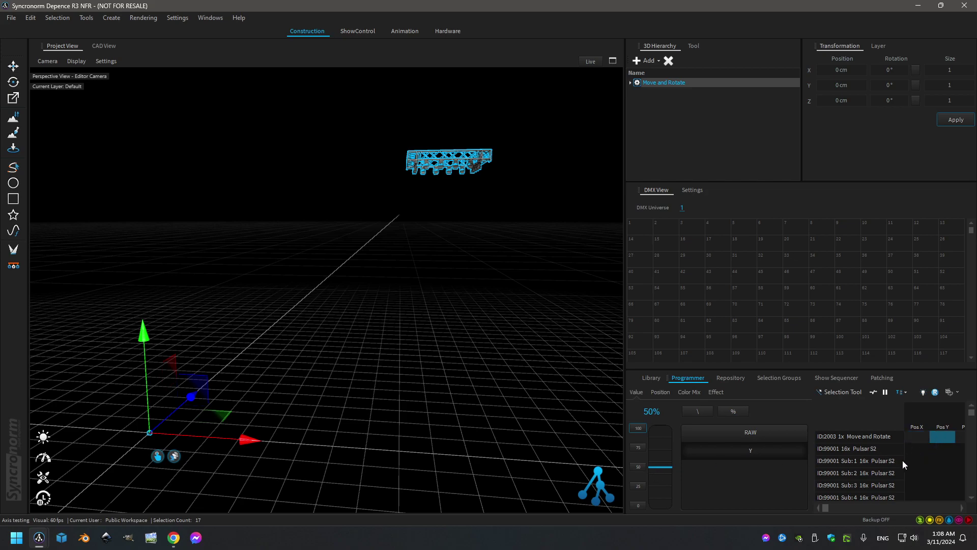
left_click_drag(829, 507, 848, 500)
left_click(945, 438)
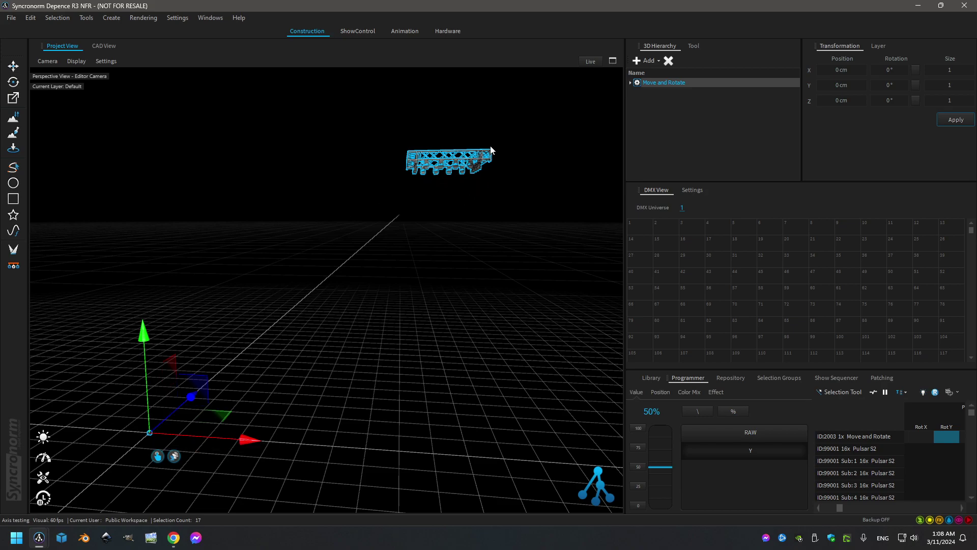
Step: Expand the rig's hierarchy through Move Y/Z, Rot X/Y/Z and Motor Anchor down to Truss Group
left_click(631, 82)
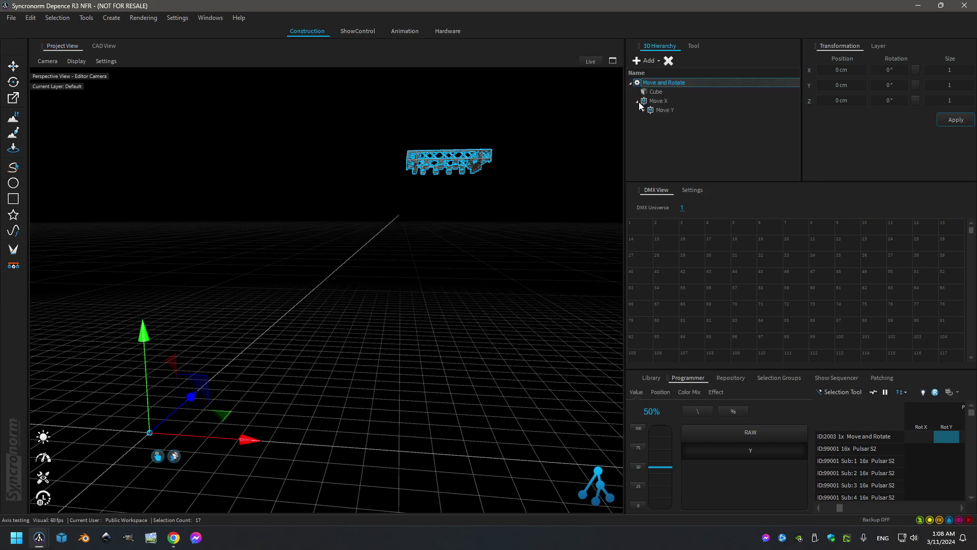
left_click(644, 110)
left_click(651, 119)
left_click(657, 129)
left_click(664, 138)
left_click(670, 146)
left_click(678, 155)
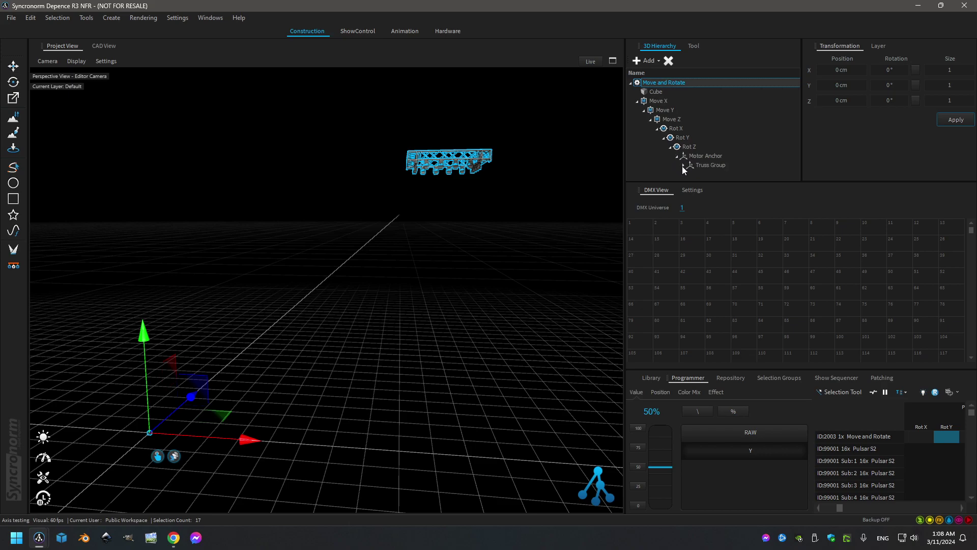
left_click(683, 166)
Step: Orbit and zoom for a closer look at the truss frame, then select Truss Group
left_click(710, 165)
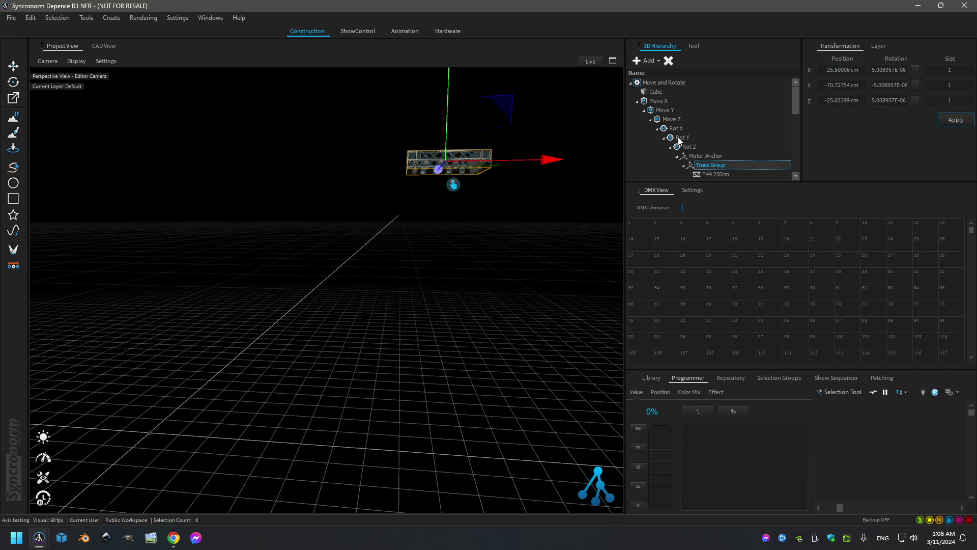
left_click(715, 157)
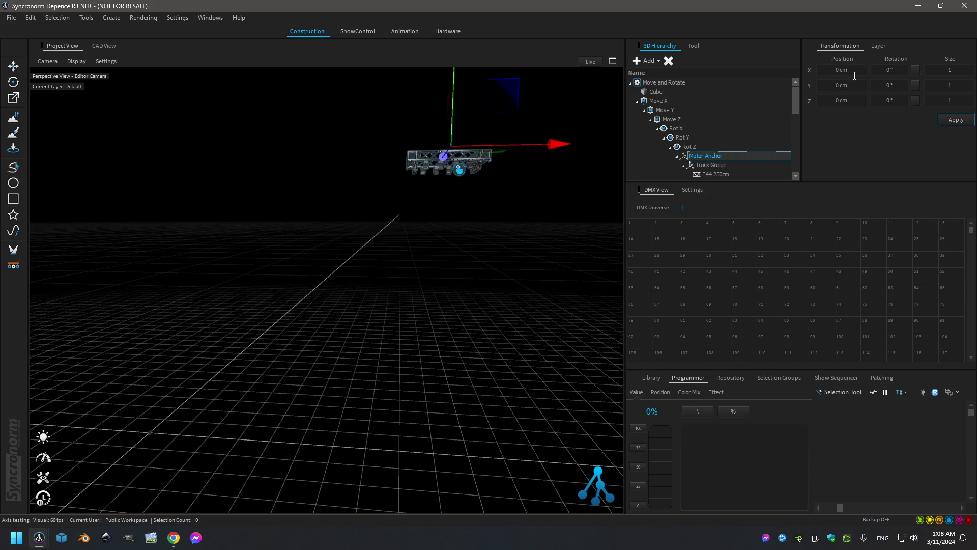
middle_click_drag(563, 139, 428, 198)
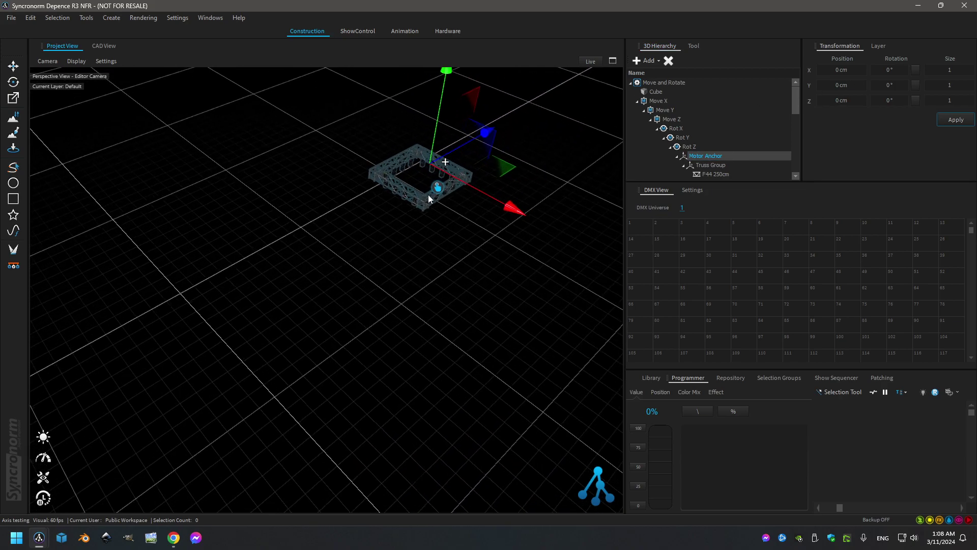
scroll(428, 198, "up", 10)
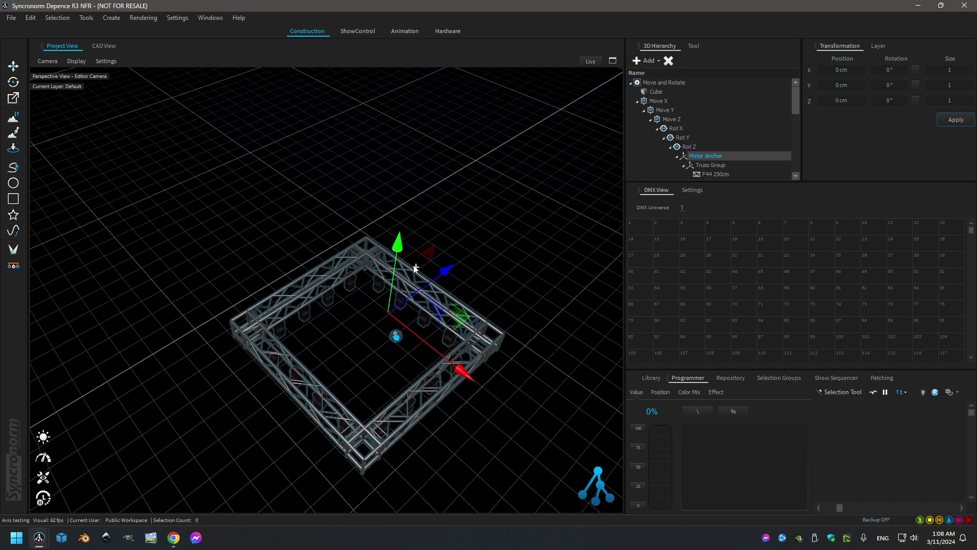
middle_click_drag(414, 269, 506, 168)
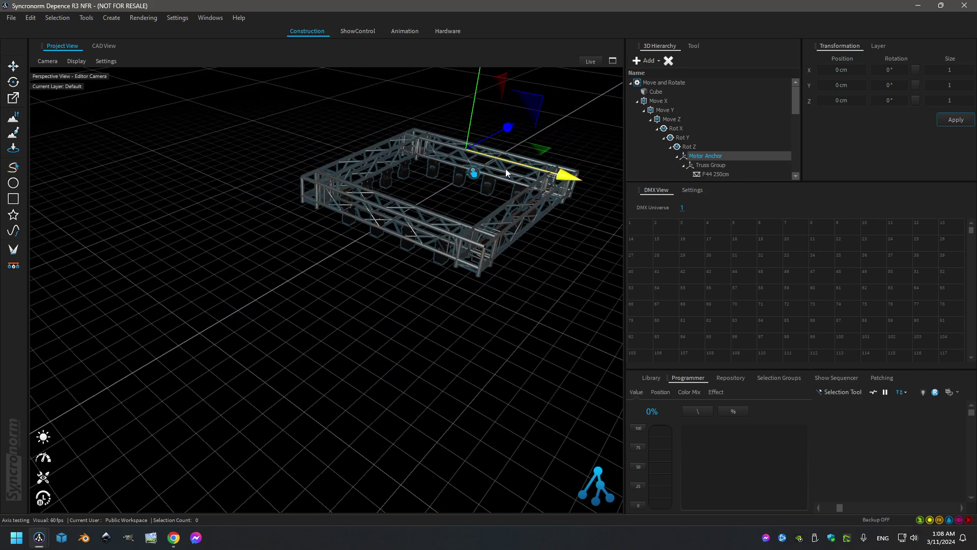
left_click(709, 165)
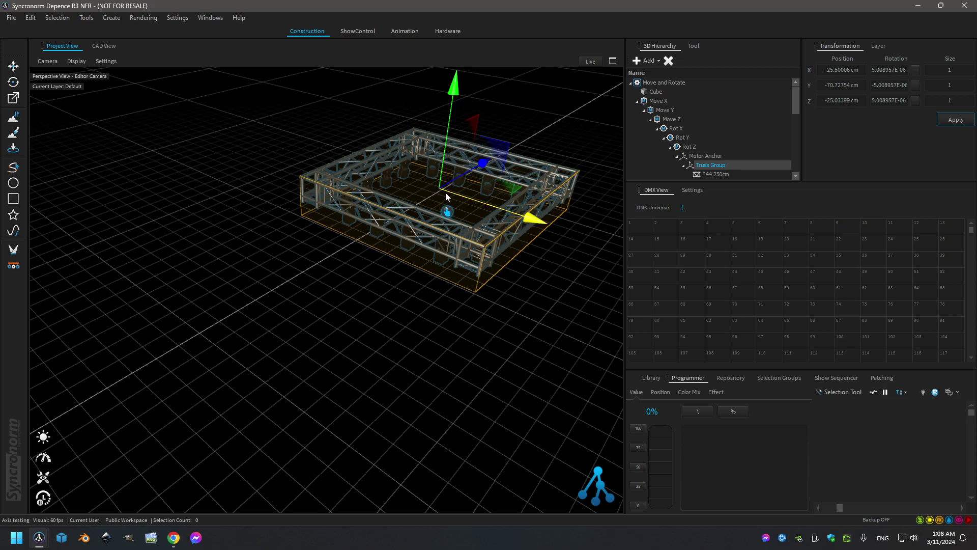
Step: Zero and apply the Truss Group's position and rotation, frame it, then select Motor Anchor
left_click(845, 59)
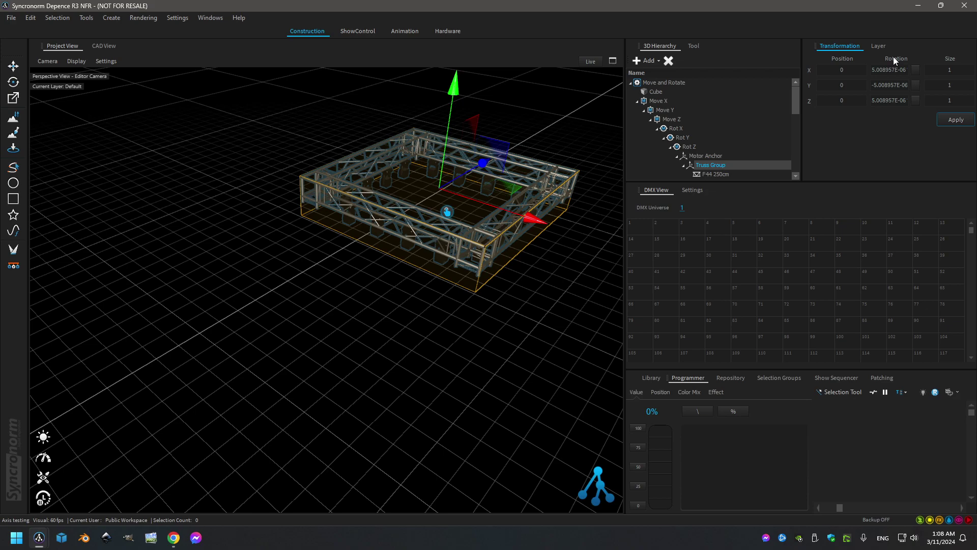
left_click(895, 57)
left_click(955, 123)
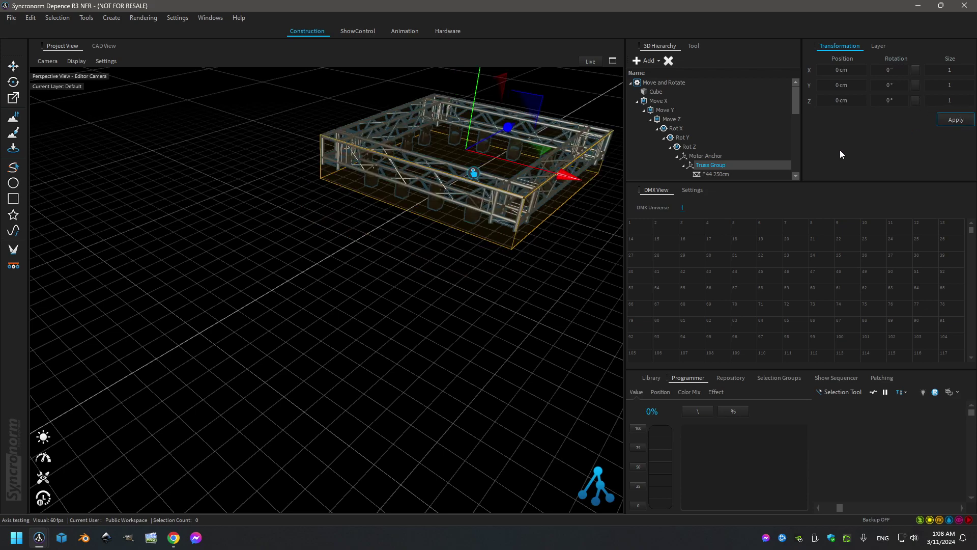
double_click(701, 164)
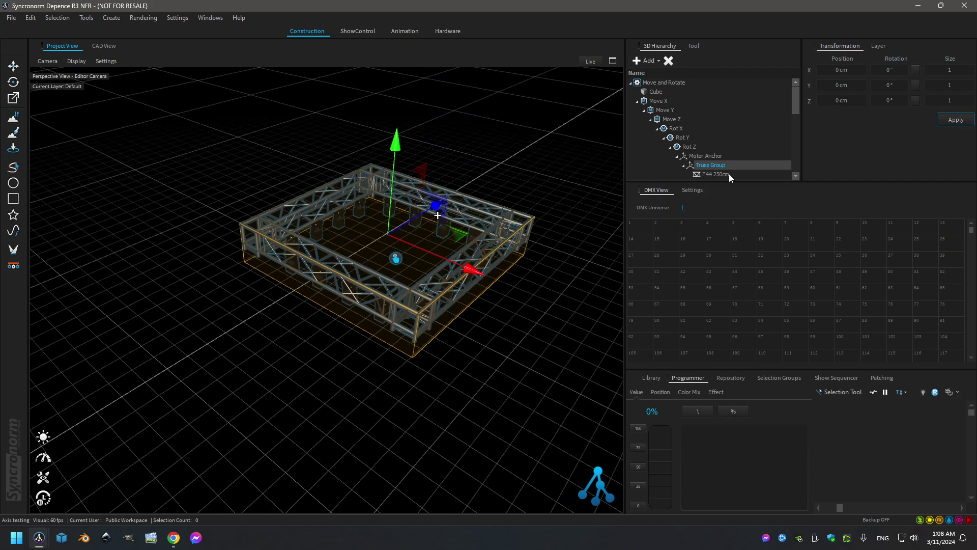
left_click(715, 159)
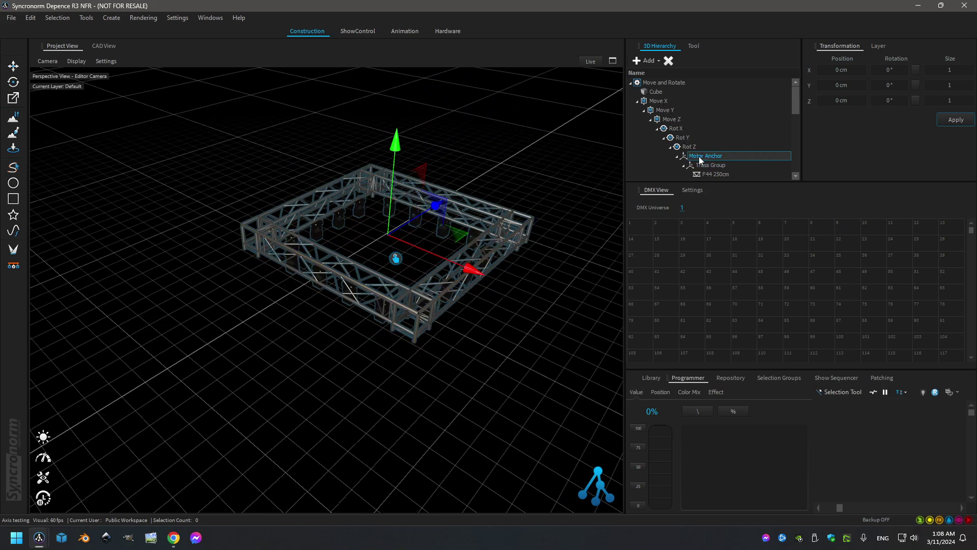
Step: Check the Rot X motor's ±180° Max/Min Angle settings, then select the Move and Rotate fixture
left_click(677, 130)
left_click(693, 189)
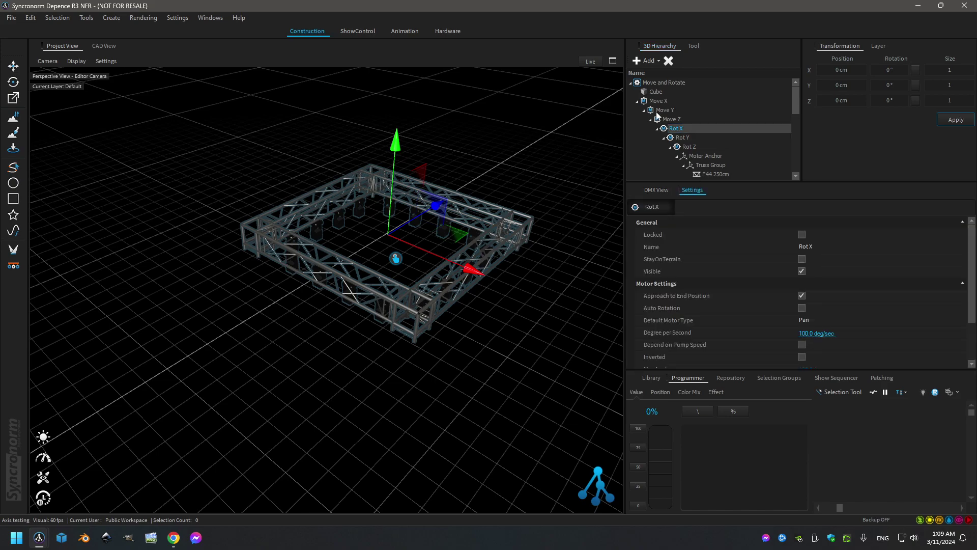
scroll(766, 267, "down", 1)
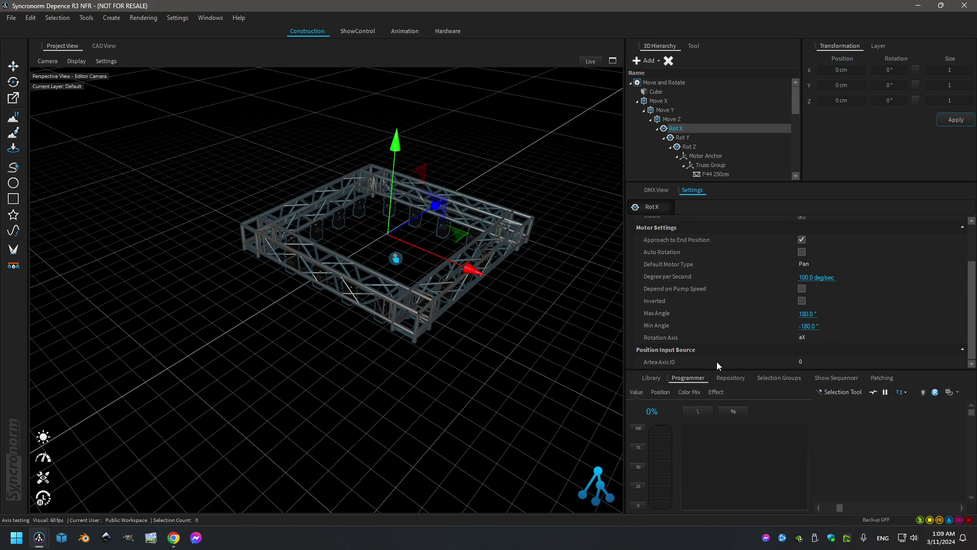
left_click(658, 85)
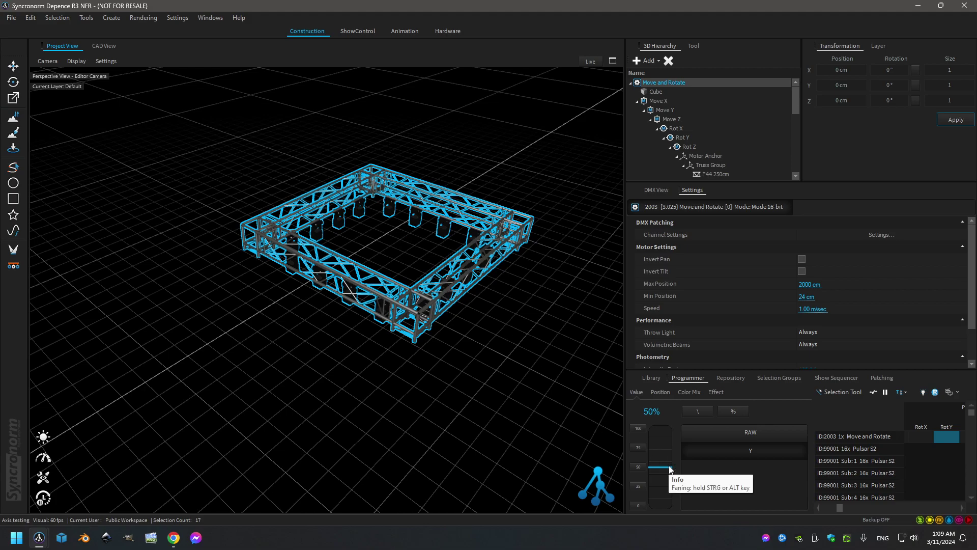
Step: Swing the truss up and down on Rot Y, return it to 50%, then select the Rot X motor
left_click_drag(669, 466, 669, 449)
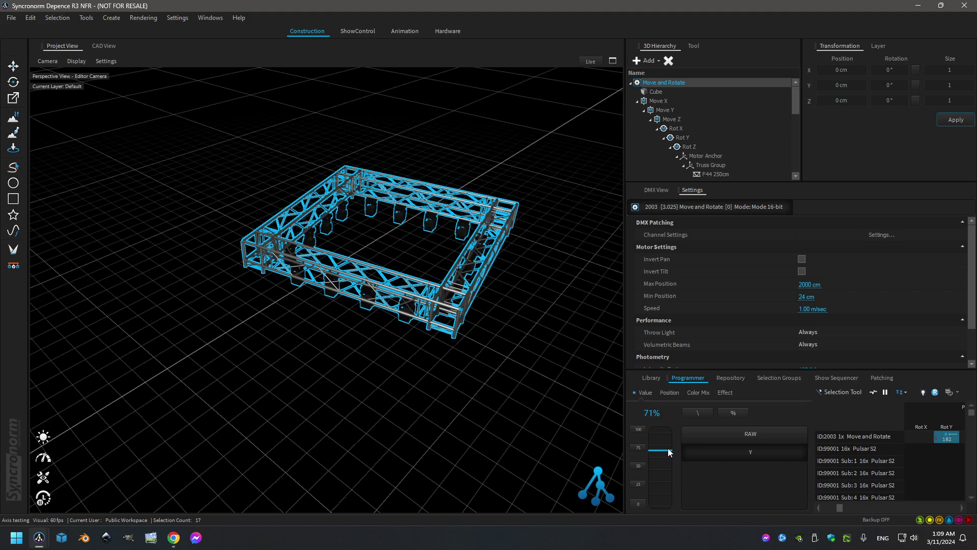
left_click_drag(668, 449, 668, 494)
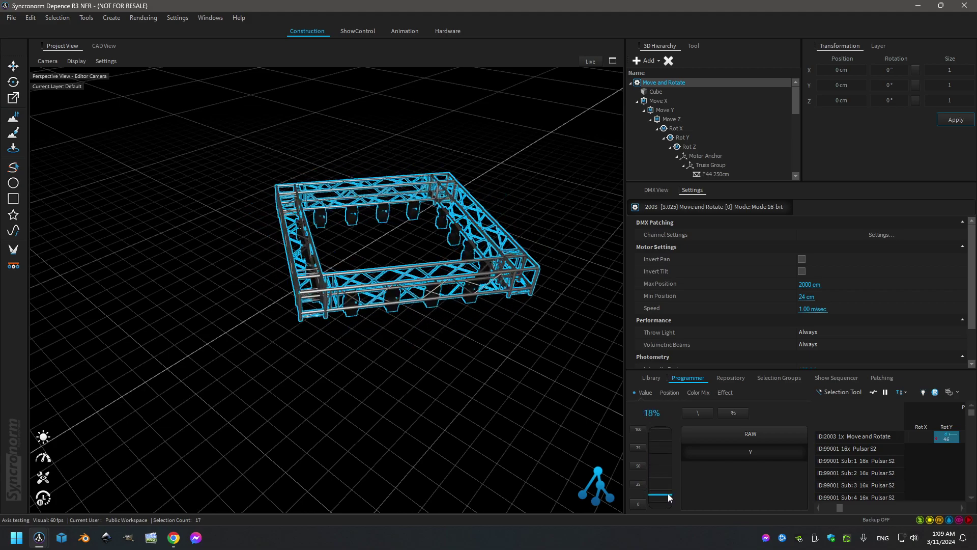
left_click(636, 464)
left_click_drag(664, 470, 663, 467)
left_click(638, 467)
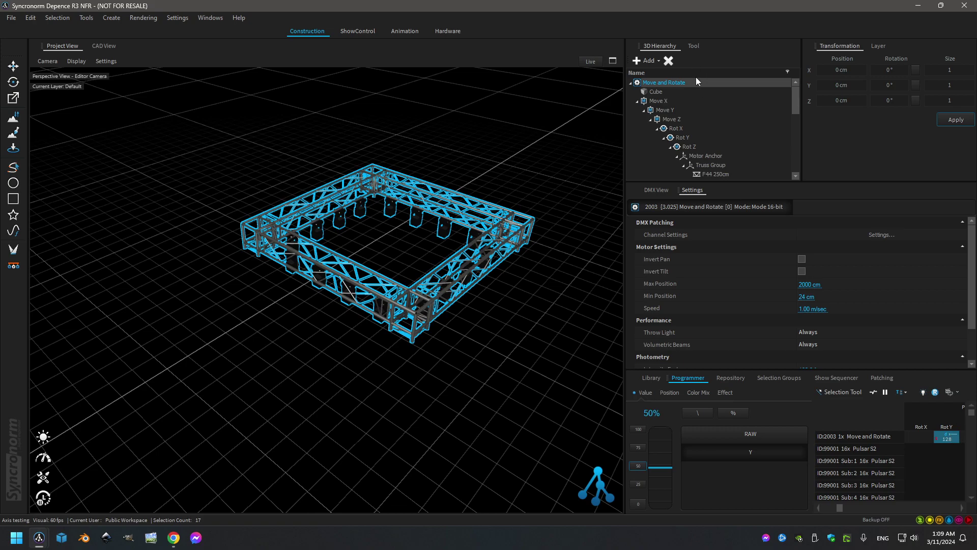
left_click(677, 139)
left_click(677, 128)
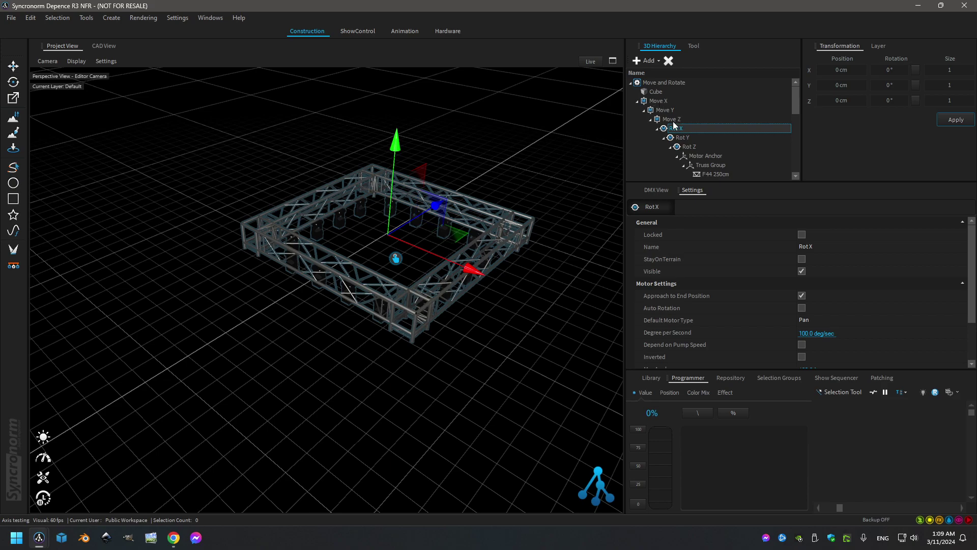
Step: Select the Move Y motor and set its MinPosition to -1000 cm and MaxPosition to 1000 cm
left_click(673, 120)
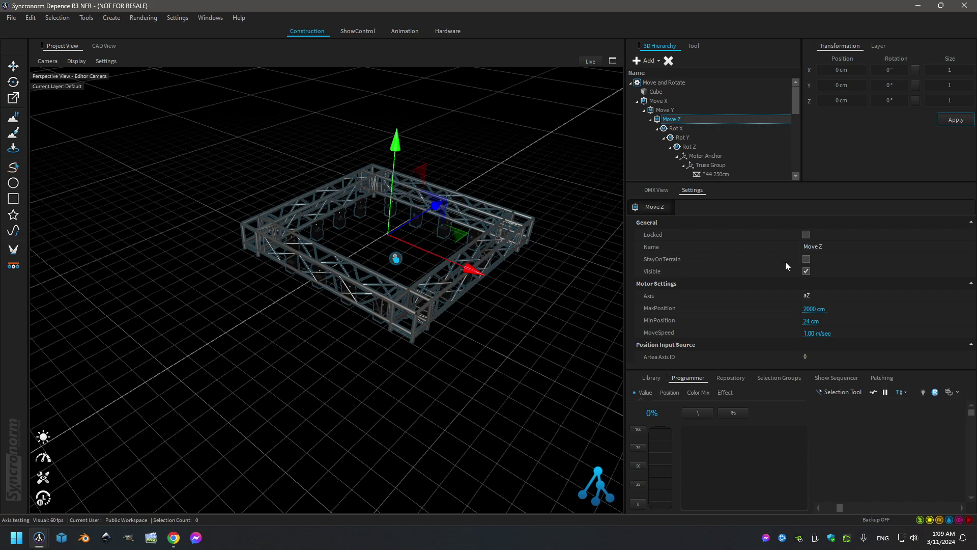
left_click(643, 87)
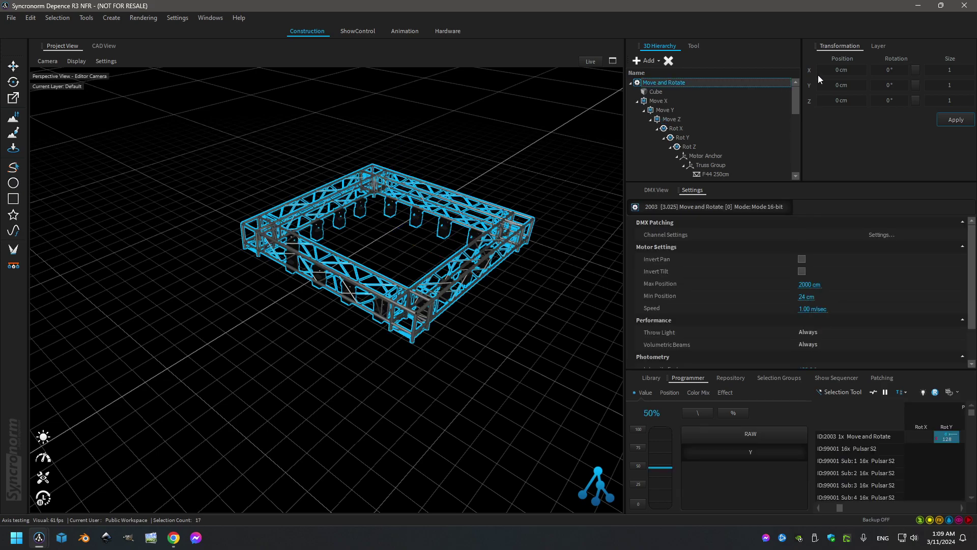
left_click(665, 110)
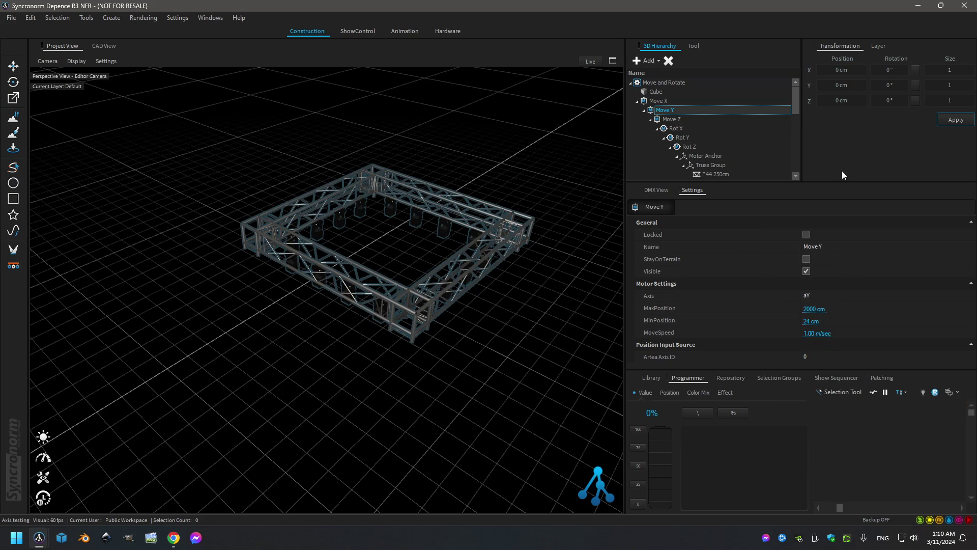
left_click(827, 323)
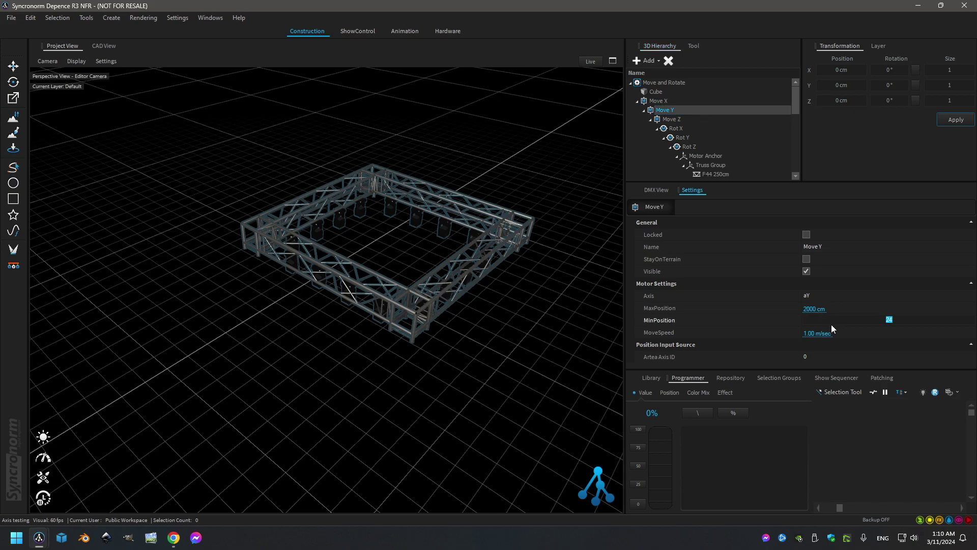
key("BackSpace")
type("-1000")
key("Return")
left_click(835, 309)
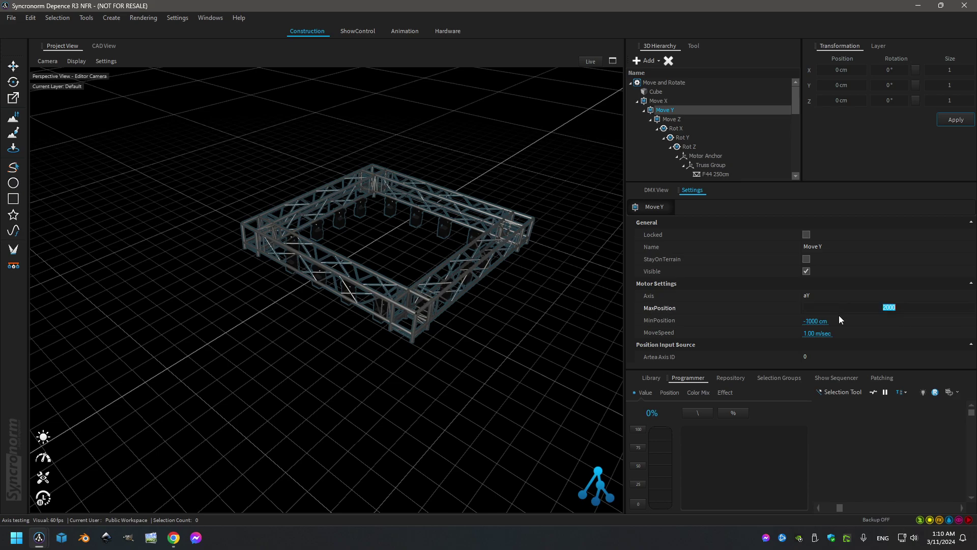
type("1000")
key("Return")
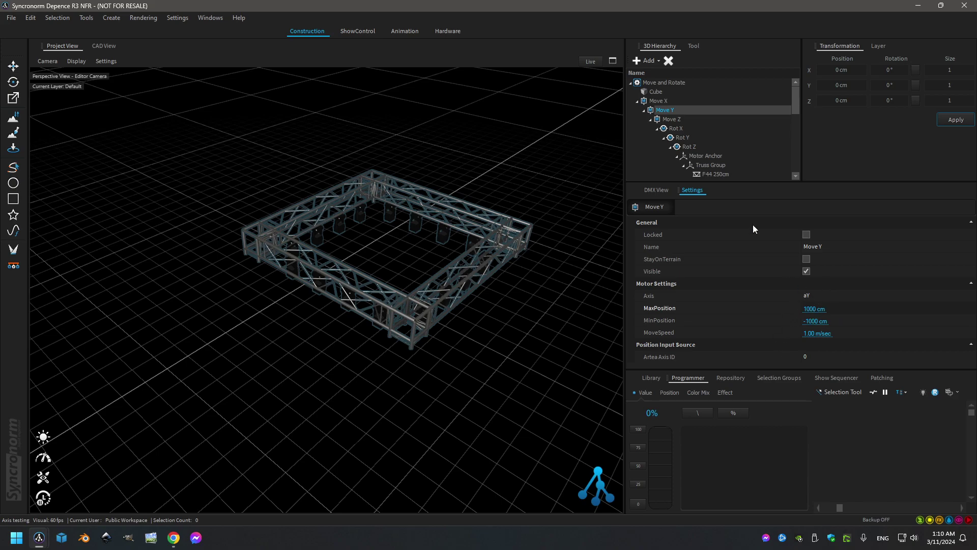
Step: Give Move Z and Move X a 1000 cm maximum and -1000 cm minimum, then dock the Programmer under the view
left_click(672, 119)
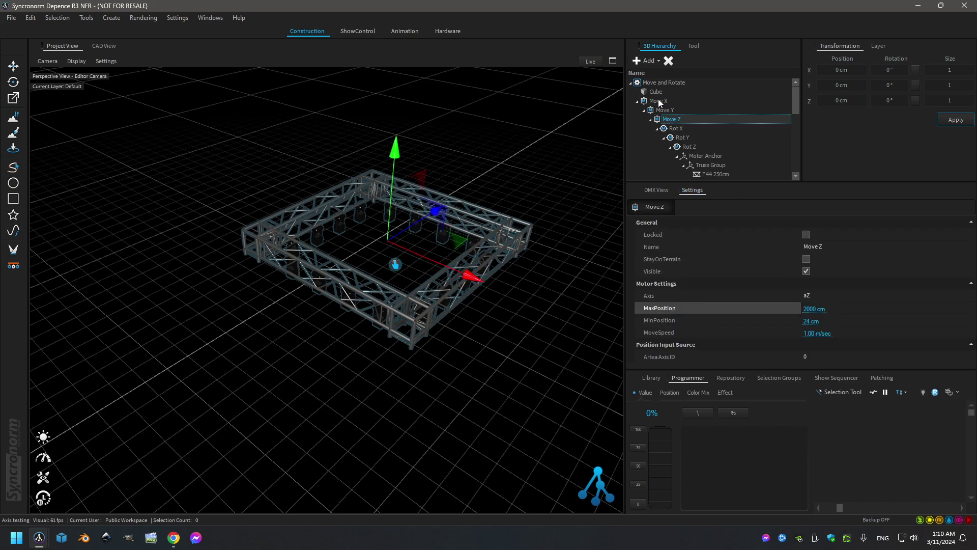
left_click(659, 101, "ctrl")
left_click(835, 307)
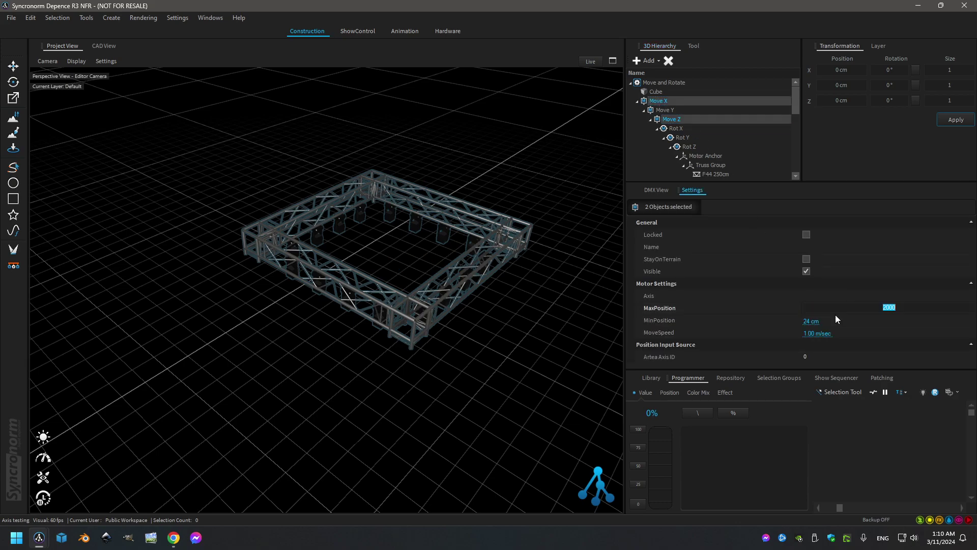
type("1000")
key("Return")
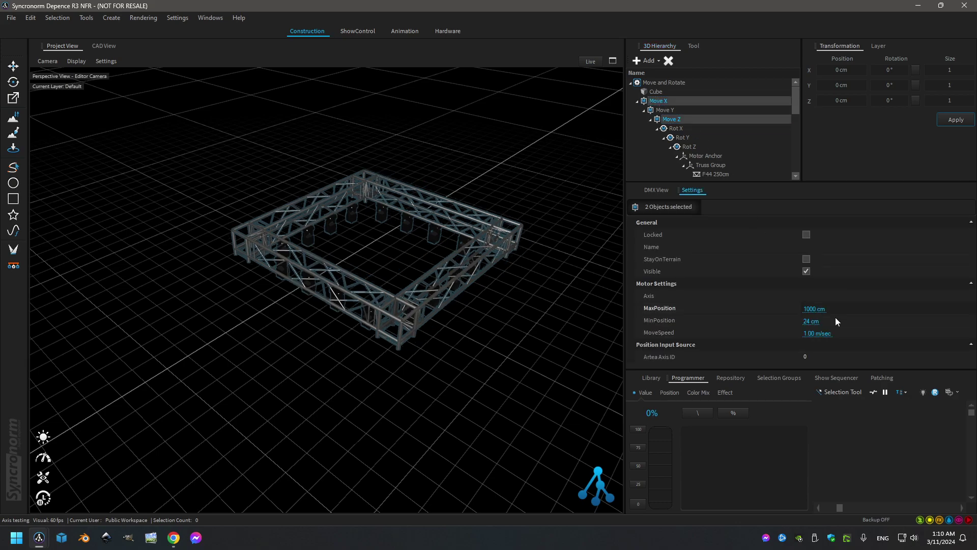
left_click(837, 319)
type("-1000")
key("Return")
left_click(668, 82)
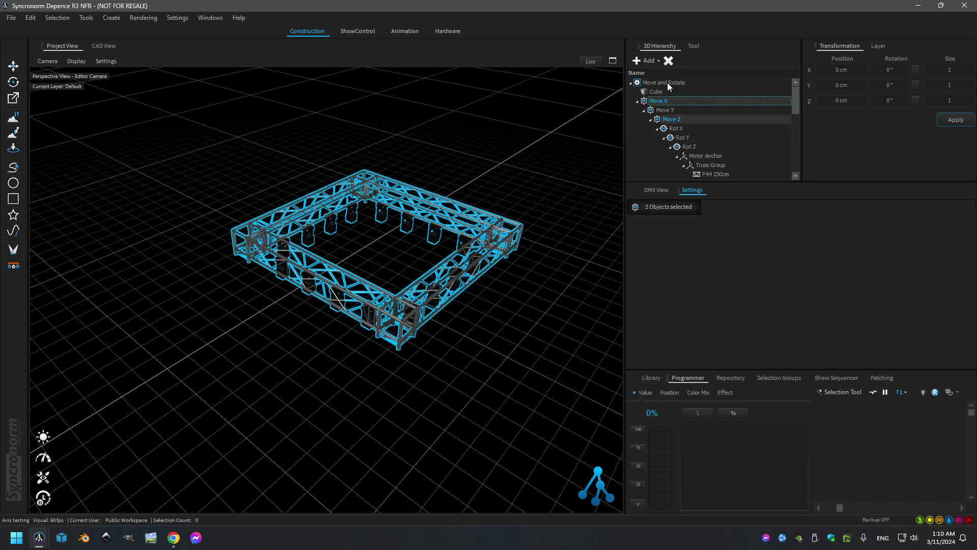
left_click_drag(694, 381, 327, 290)
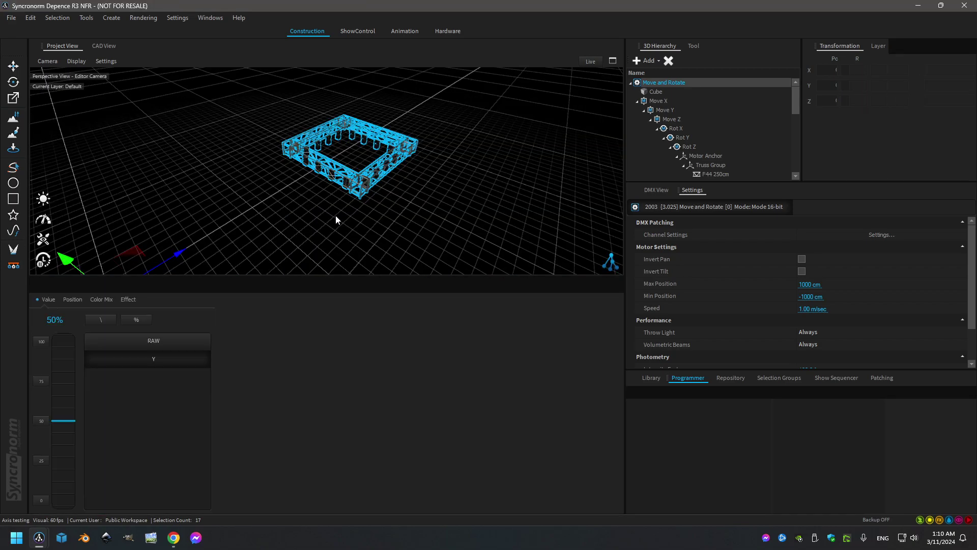
Step: Release the Rot Y value, orbit to an eye-level front view, and reselect Move and Rotate
left_click(343, 300)
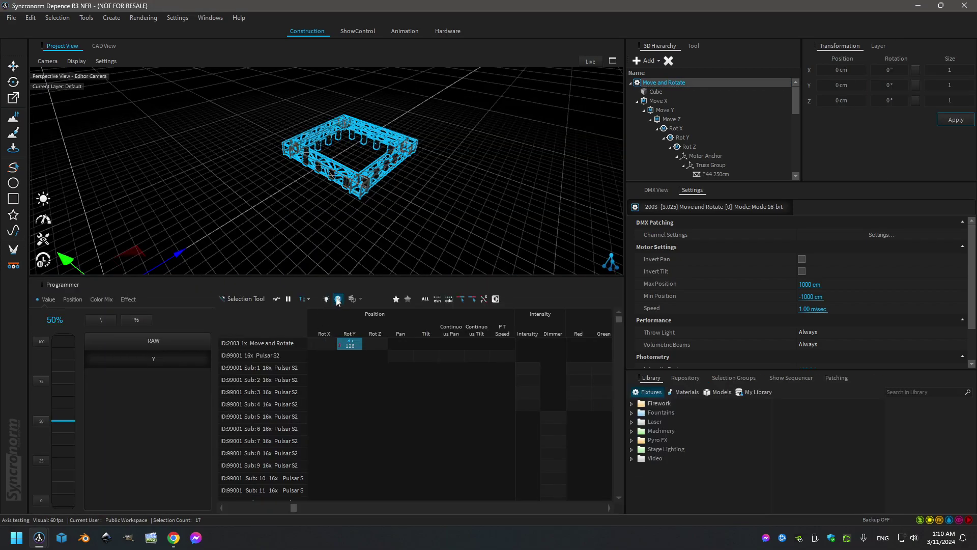
right_click_drag(335, 237, 453, 192)
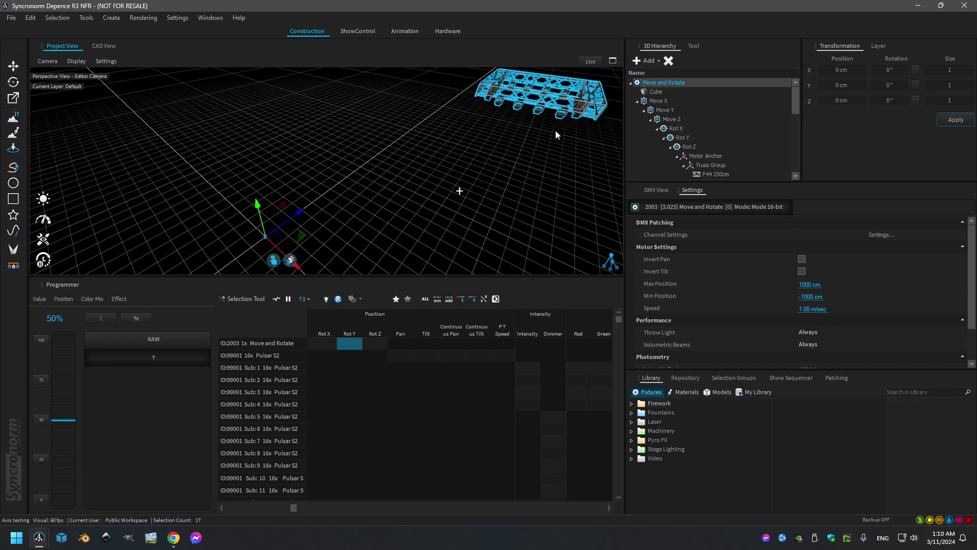
left_click(591, 61)
left_click(580, 63)
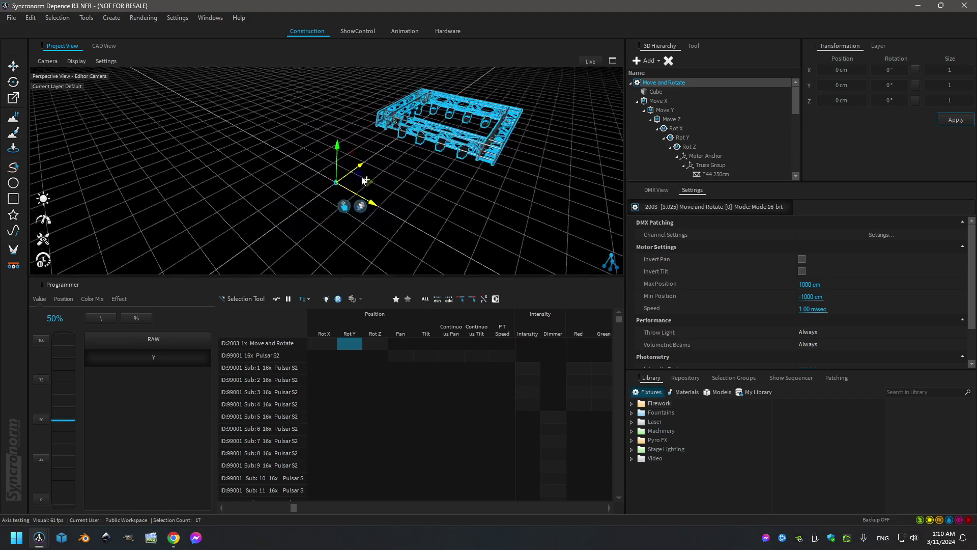
scroll(411, 168, "up", 5)
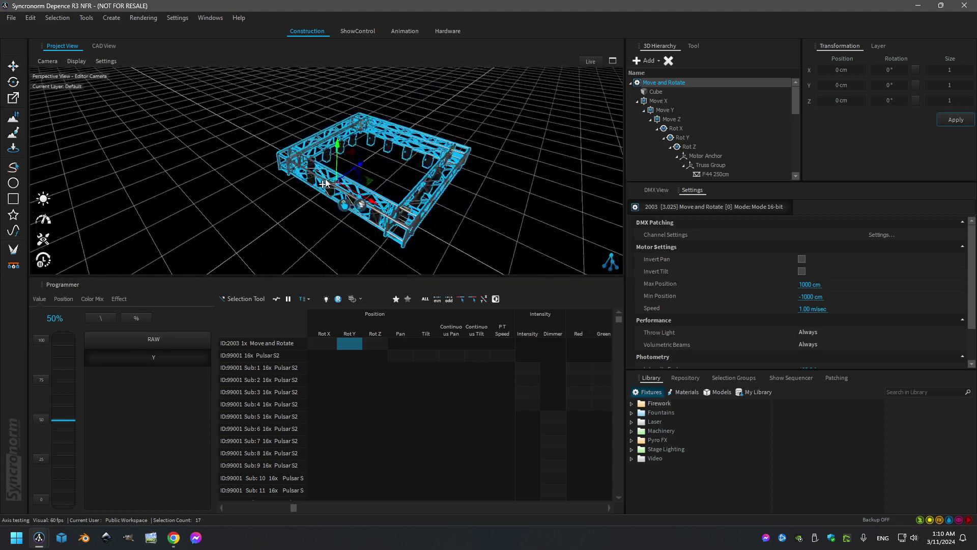
right_click_drag(410, 168, 420, 124)
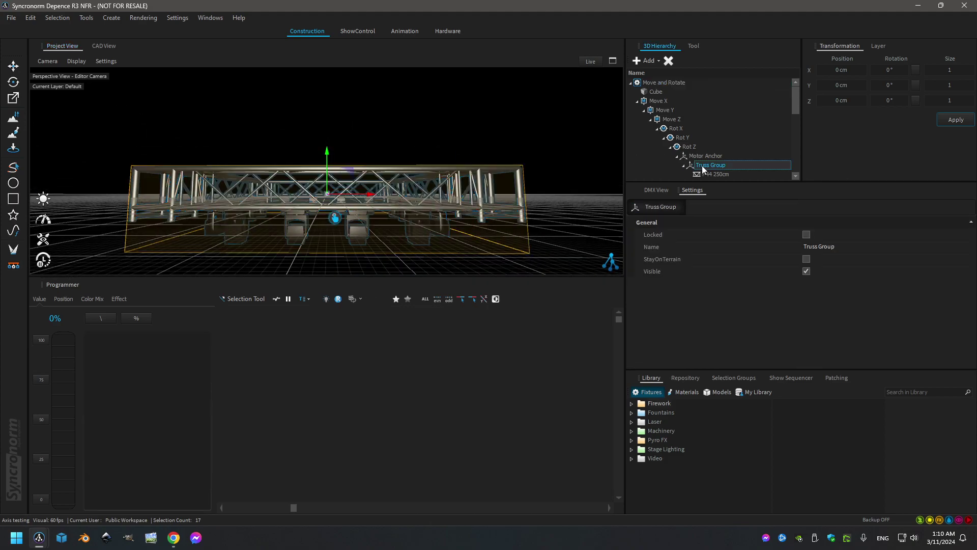
left_click(347, 213)
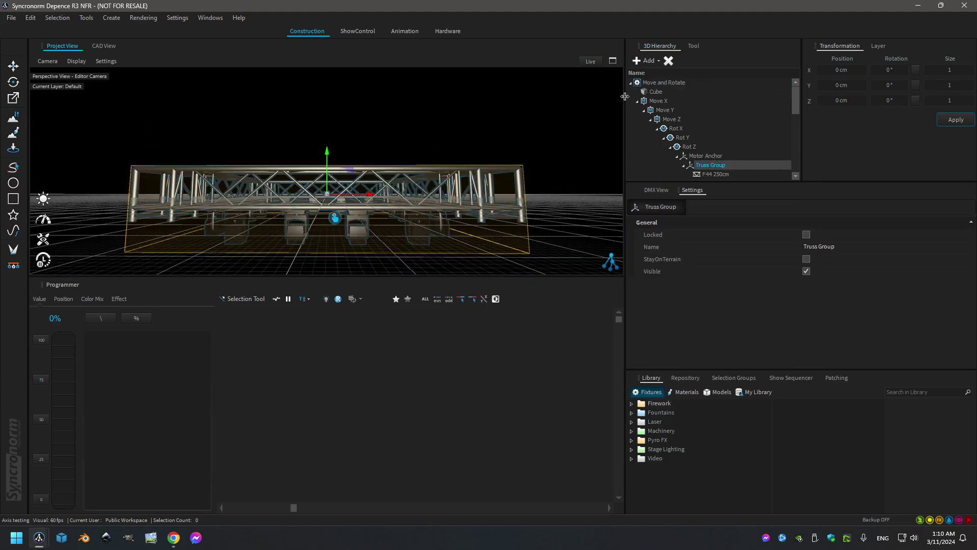
left_click(647, 84)
Step: Move the truss along X to 74% and to its minimum, then return Pos X to 50%
left_click(326, 342)
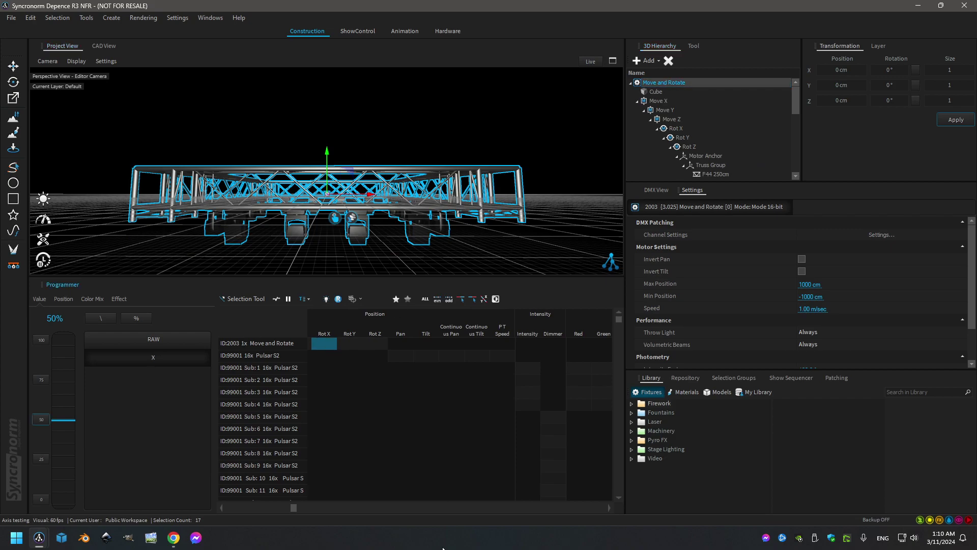
left_click_drag(292, 508, 221, 509)
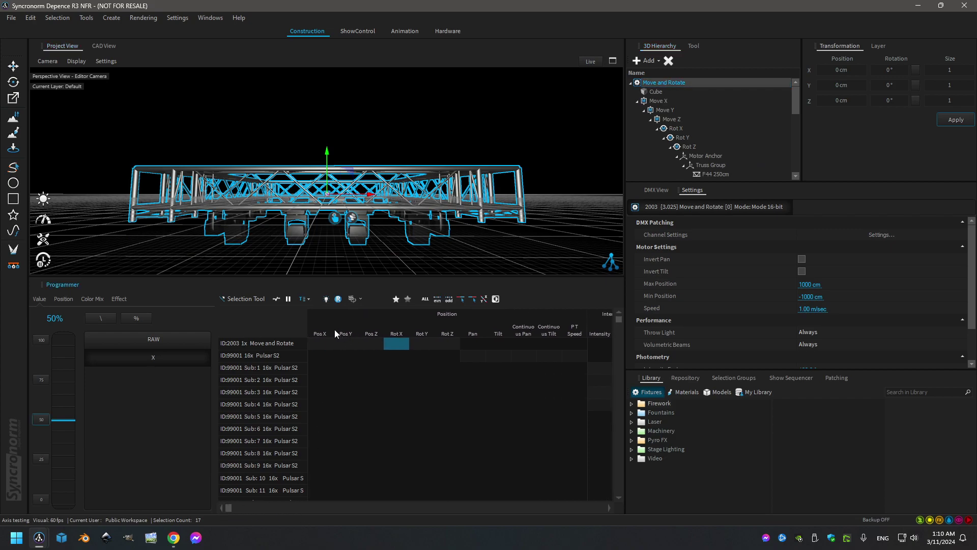
left_click(323, 343)
left_click_drag(68, 421, 72, 375)
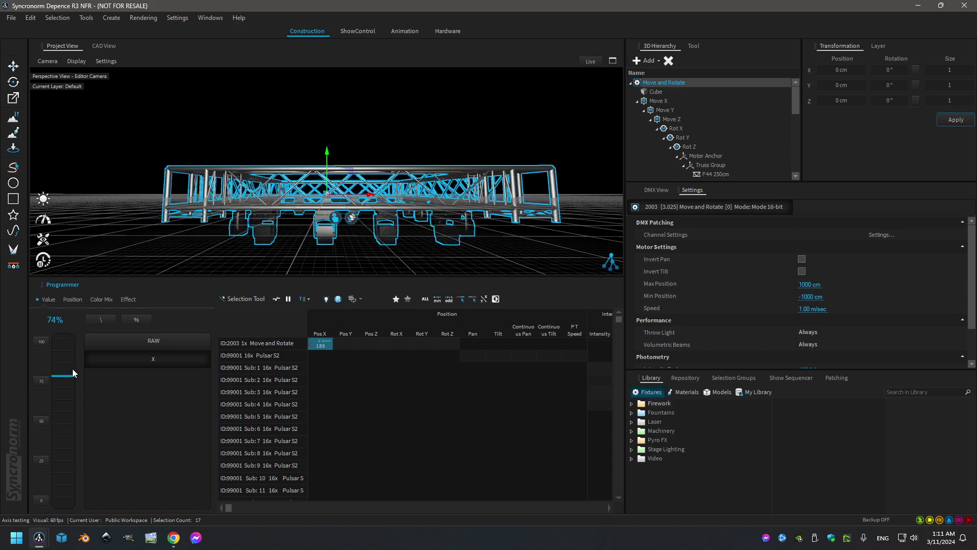
left_click(95, 315)
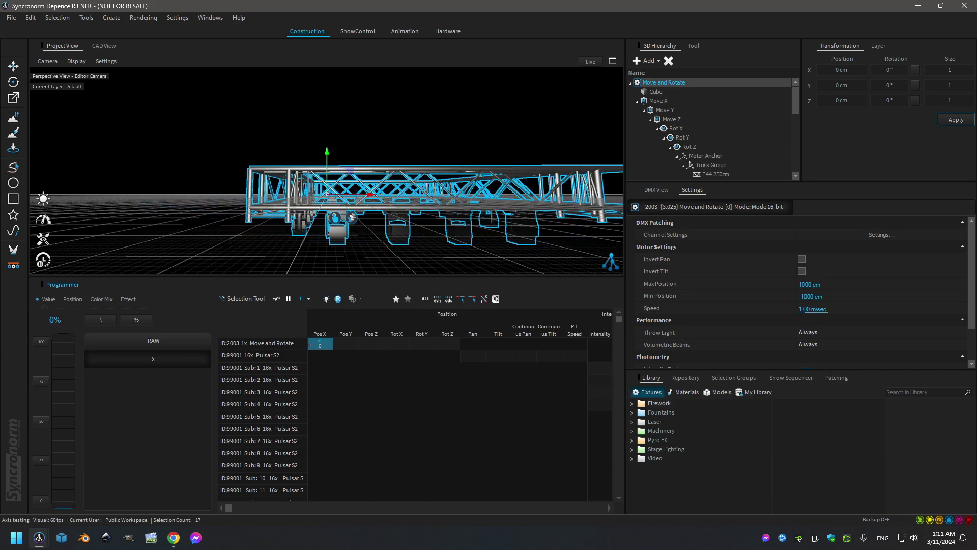
left_click(41, 420)
Step: Move the truss on Pos Y down to 13% and Pos Z up to 67%, returning each to 50%
left_click(348, 344)
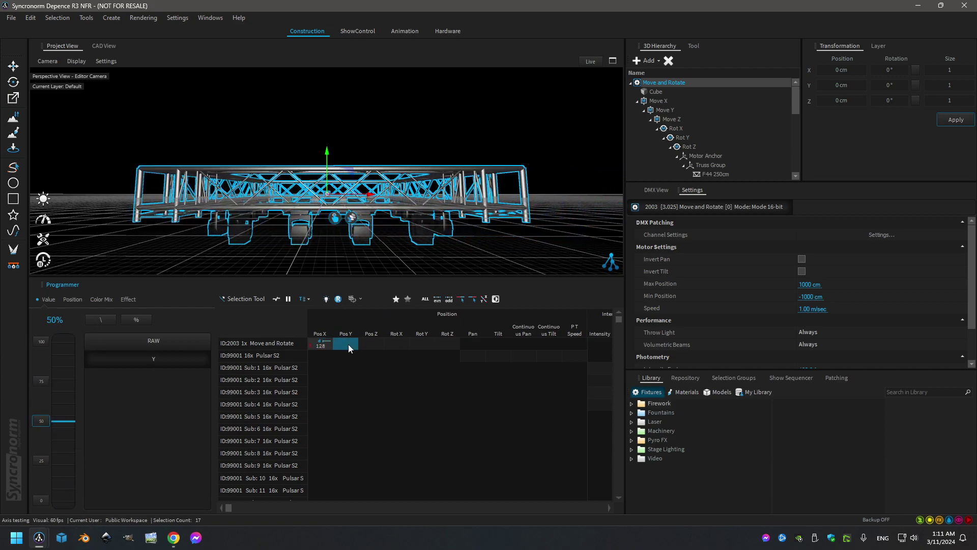
left_click_drag(65, 421, 68, 492)
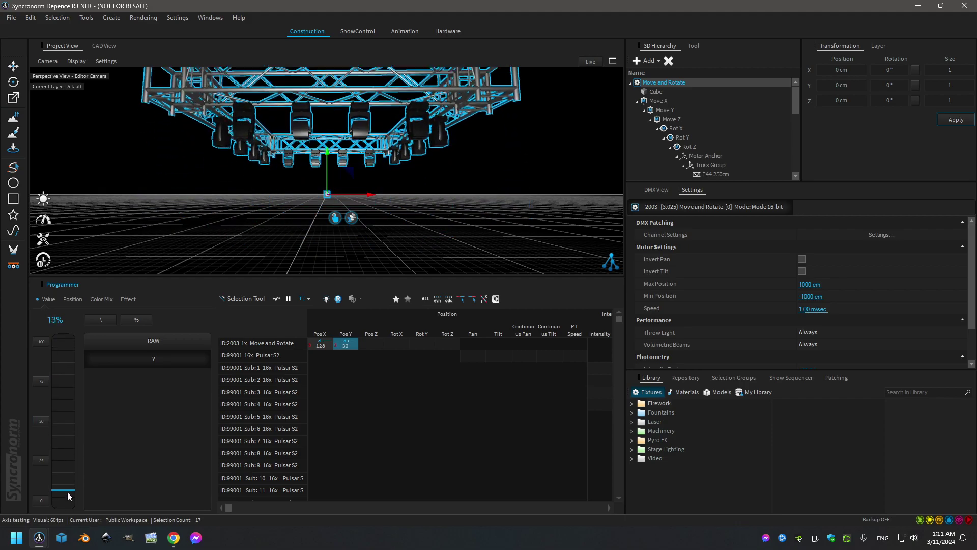
left_click(49, 420)
left_click(371, 344)
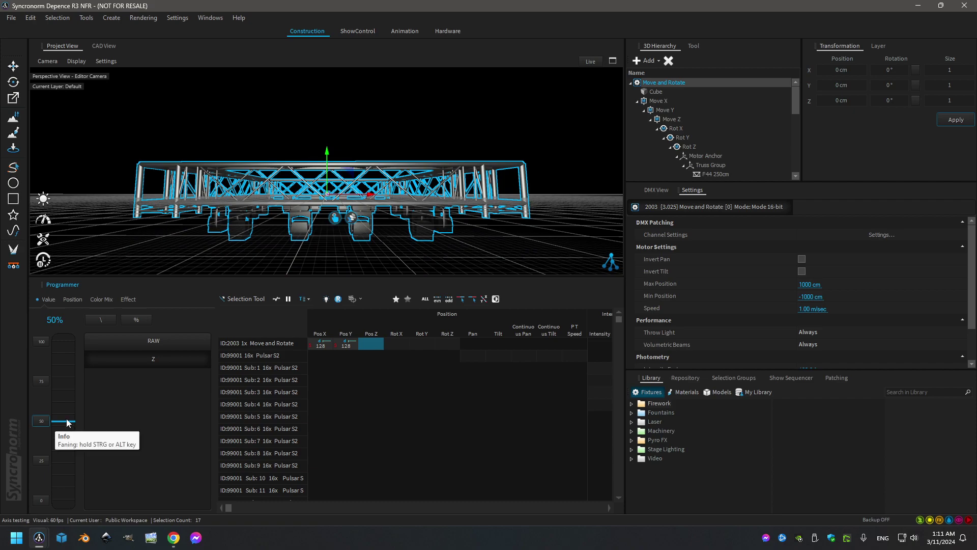
left_click(70, 387)
left_click(50, 421)
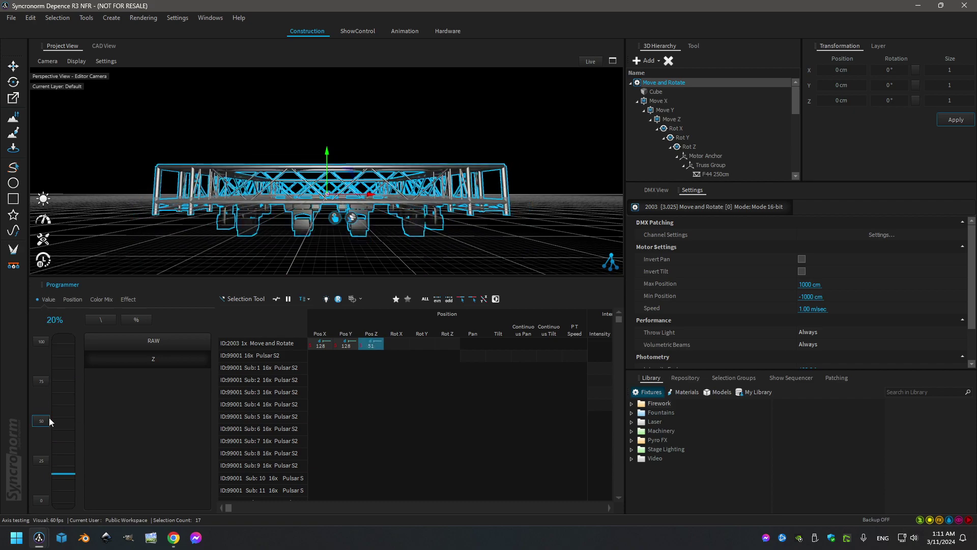
Step: Tilt the truss with Rot X at 58%, nudge Rot Y and reset it to 50%
left_click(396, 346)
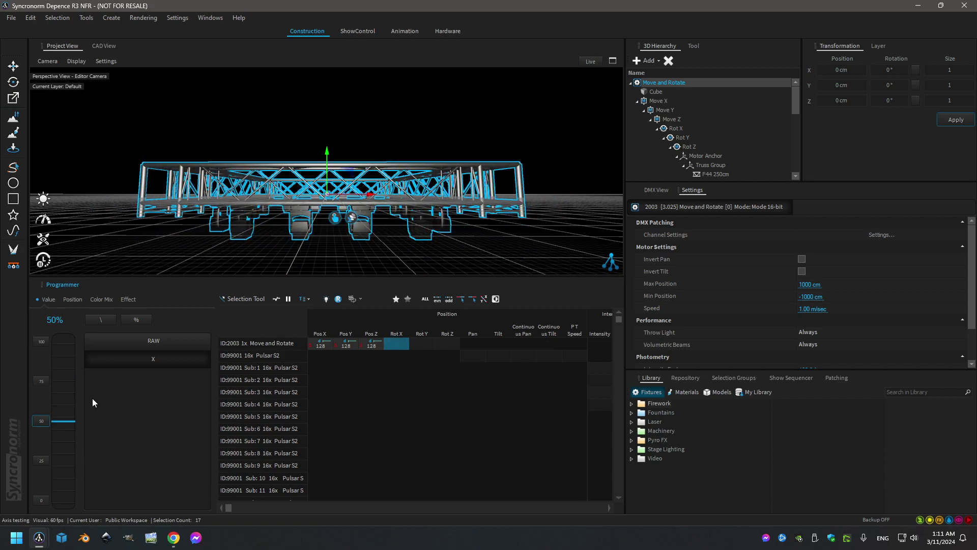
left_click(64, 408)
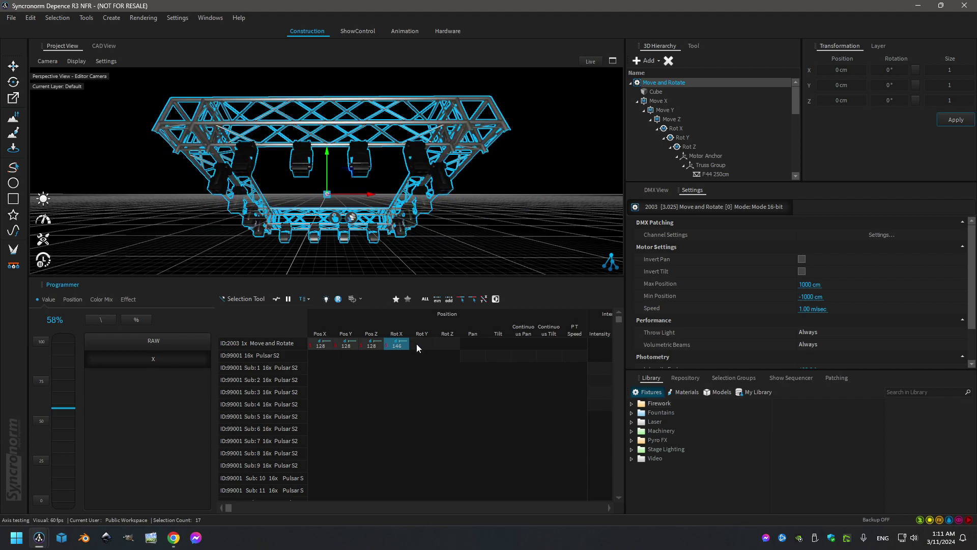
left_click_drag(63, 421, 33, 428)
left_click(35, 423)
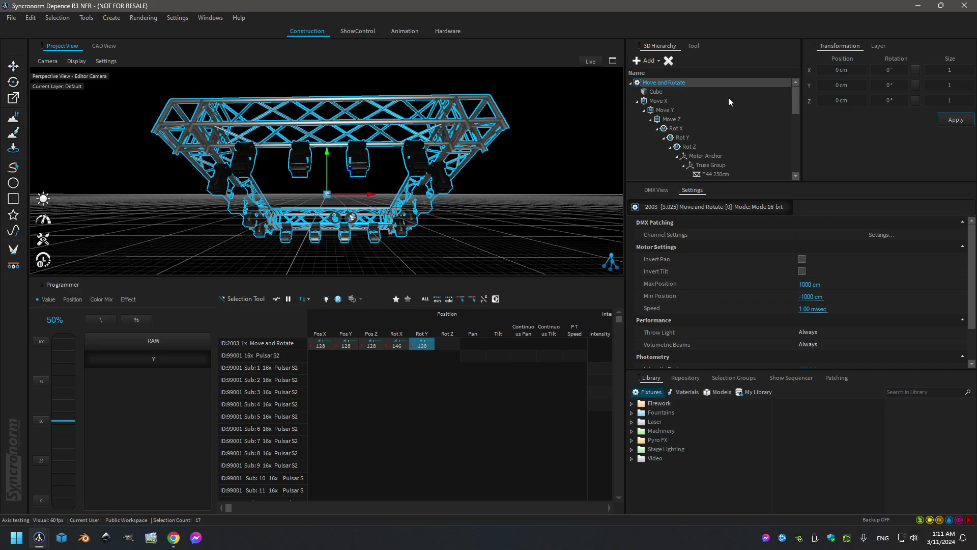